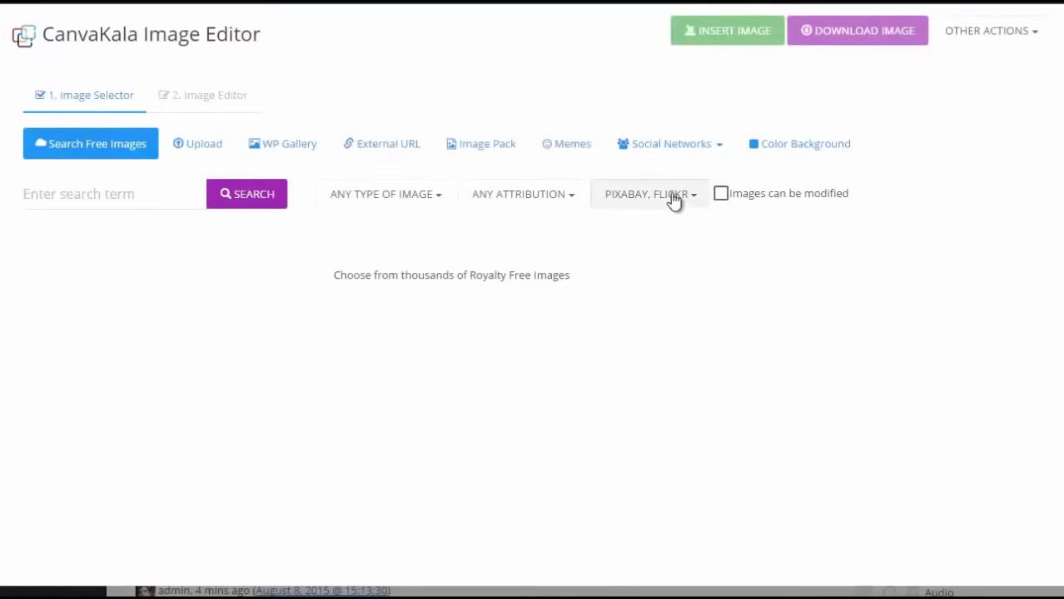
Check the enabled PIXABAY, FLICKR sources, then bring up the 3000-image Image Pack library.
{"action": "left_click", "coordinate": [675, 199]}
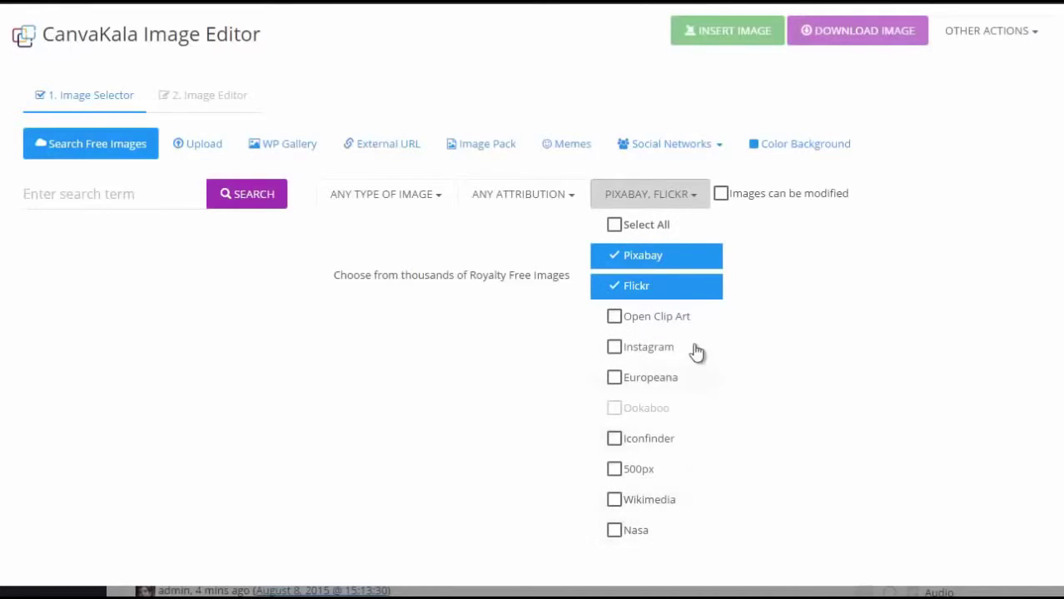
{"action": "left_click", "coordinate": [683, 202]}
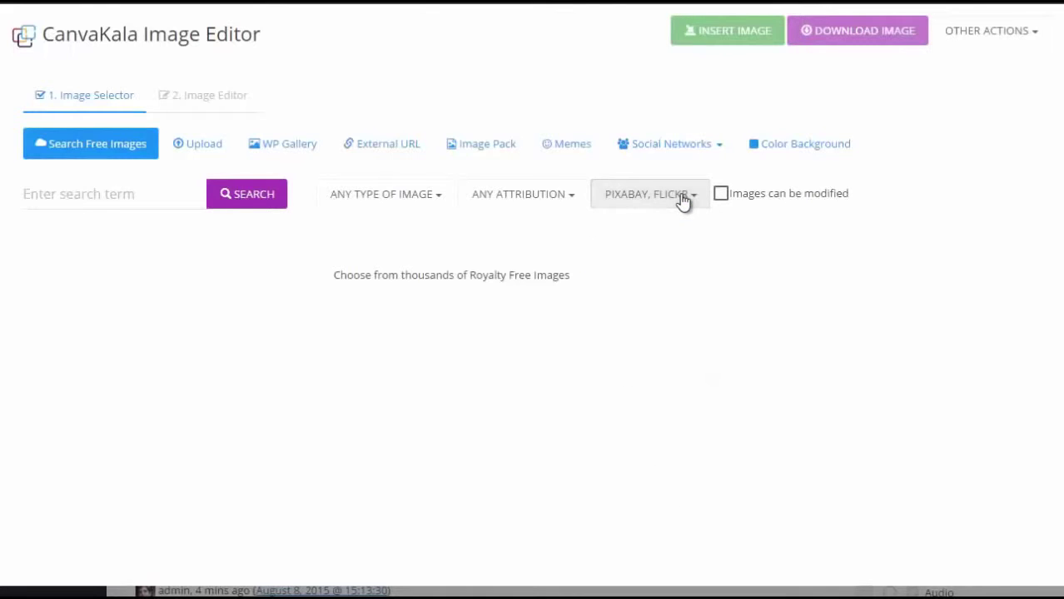
{"action": "left_click", "coordinate": [504, 150]}
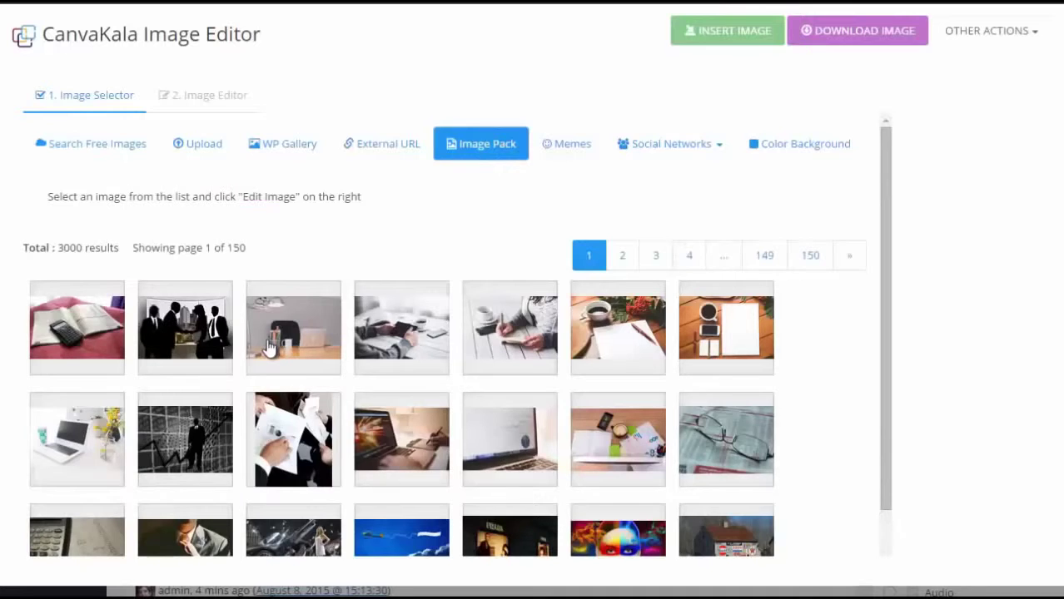
Select Image 11 (Business11.jpg, the laptop photo) and show the Social Networks source list.
{"action": "scroll", "coordinate": [269, 346], "scroll_direction": "down", "scroll_amount": 1}
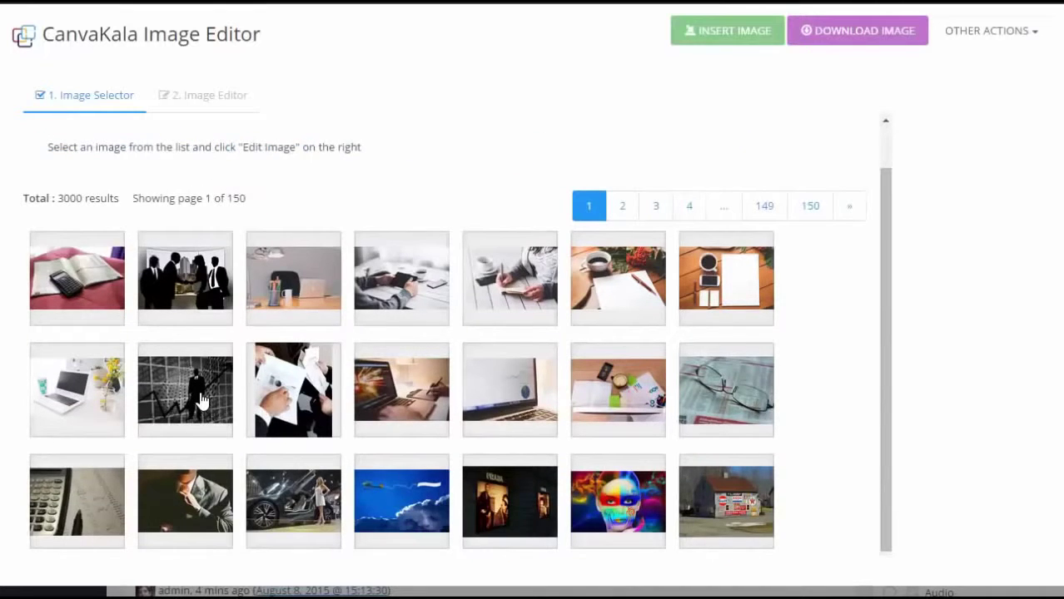
{"action": "left_click", "coordinate": [201, 401]}
{"action": "left_click", "coordinate": [282, 402]}
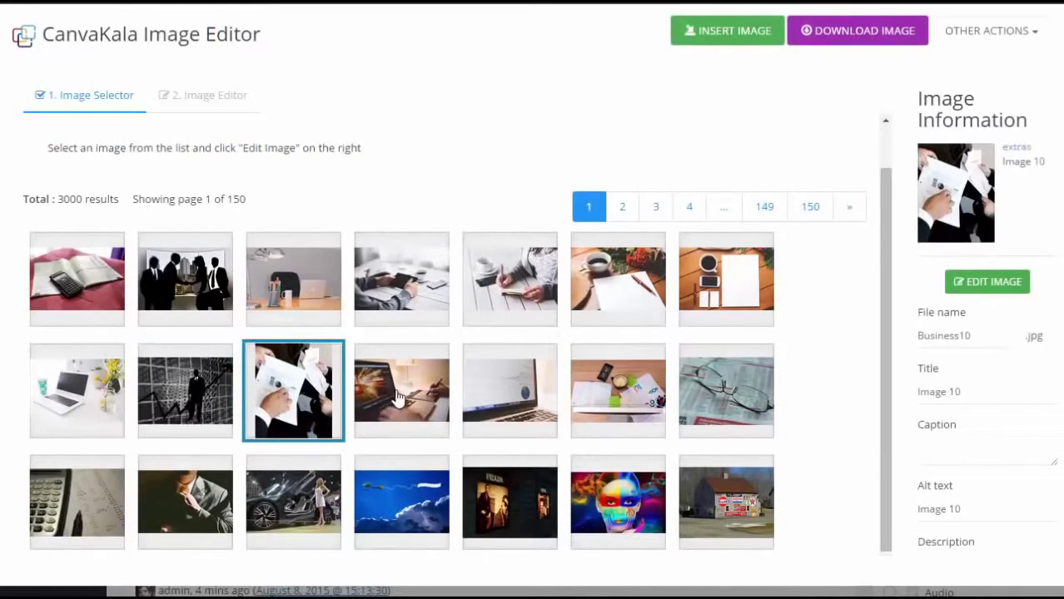
{"action": "left_click", "coordinate": [398, 400]}
{"action": "scroll", "coordinate": [550, 432], "scroll_direction": "up", "scroll_amount": 1}
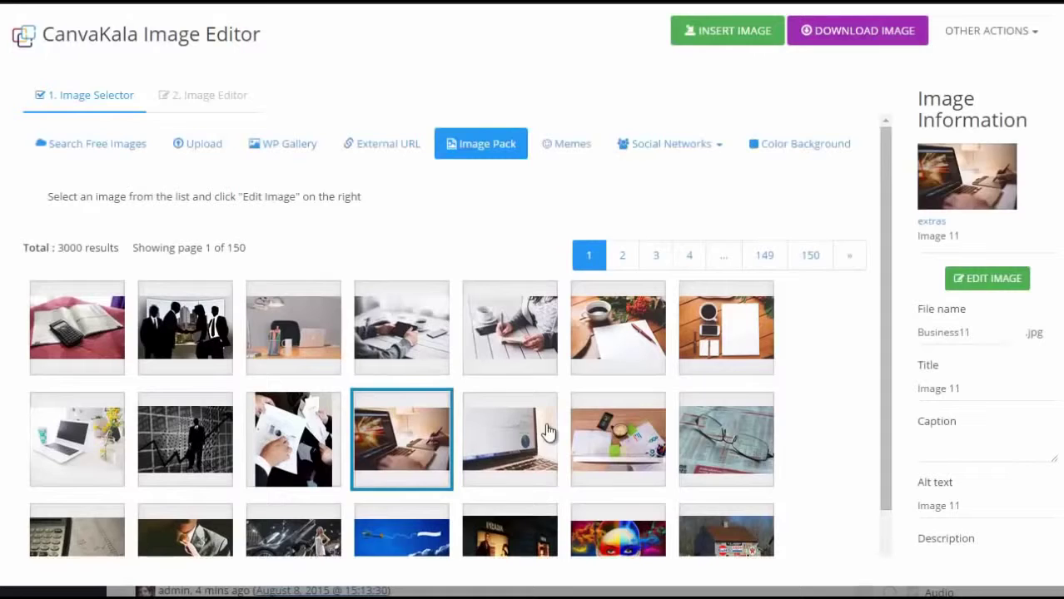
{"action": "left_click", "coordinate": [685, 152]}
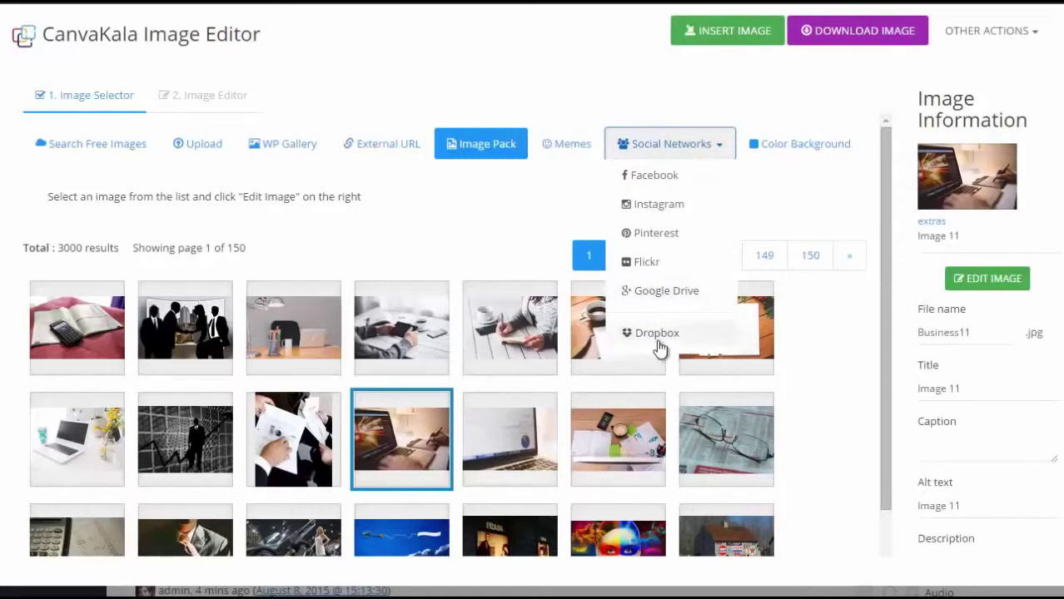
Show the Color Background form with #ffffff and scroll through the social-network and web-banner size presets.
{"action": "left_click", "coordinate": [778, 150]}
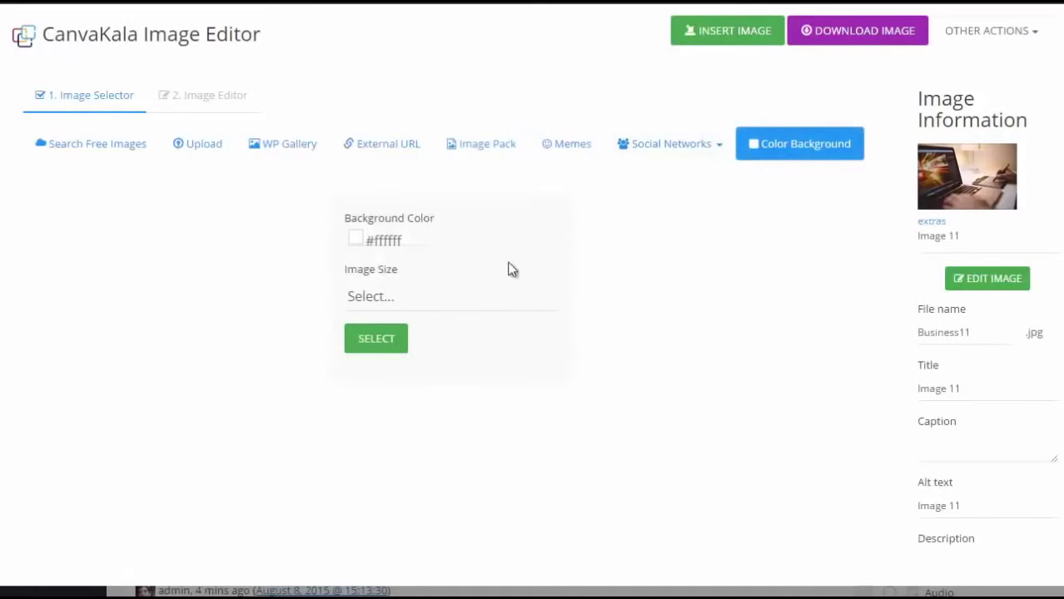
{"action": "left_click", "coordinate": [416, 295]}
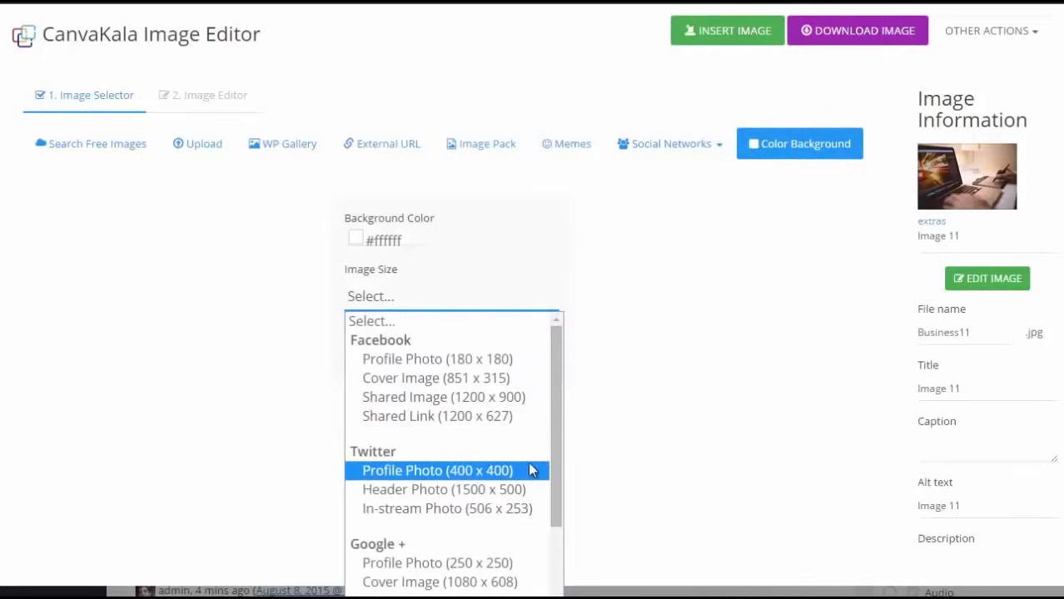
{"action": "left_click_drag", "start_coordinate": [556, 441], "coordinate": [541, 522]}
{"action": "scroll", "coordinate": [483, 491], "scroll_direction": "down", "scroll_amount": 3}
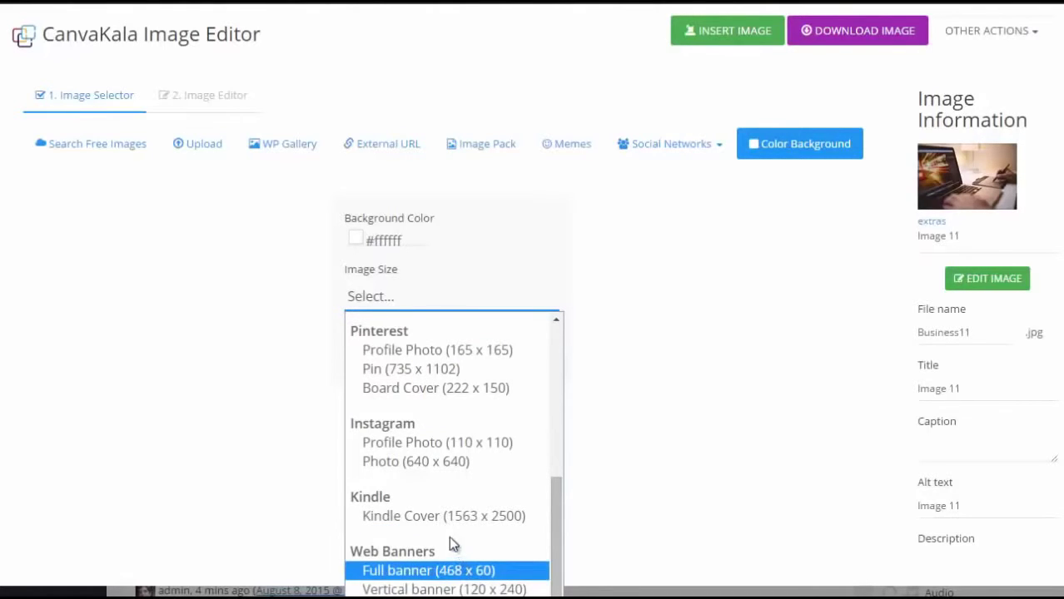
Leave the size list without choosing, then pick Meme 20 from the Memes collection.
{"action": "left_click", "coordinate": [605, 520]}
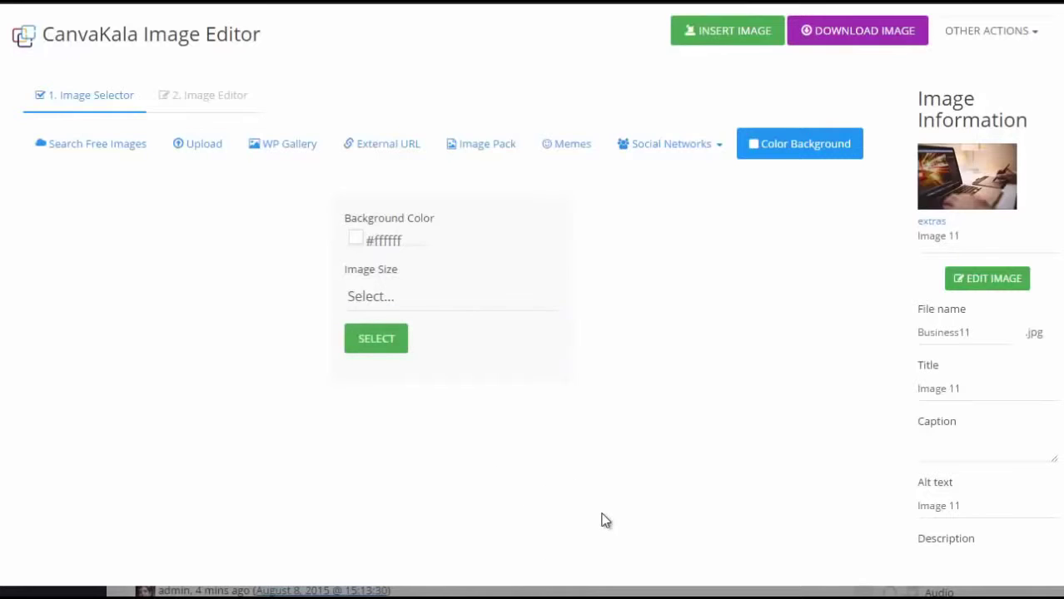
{"action": "left_click", "coordinate": [560, 148]}
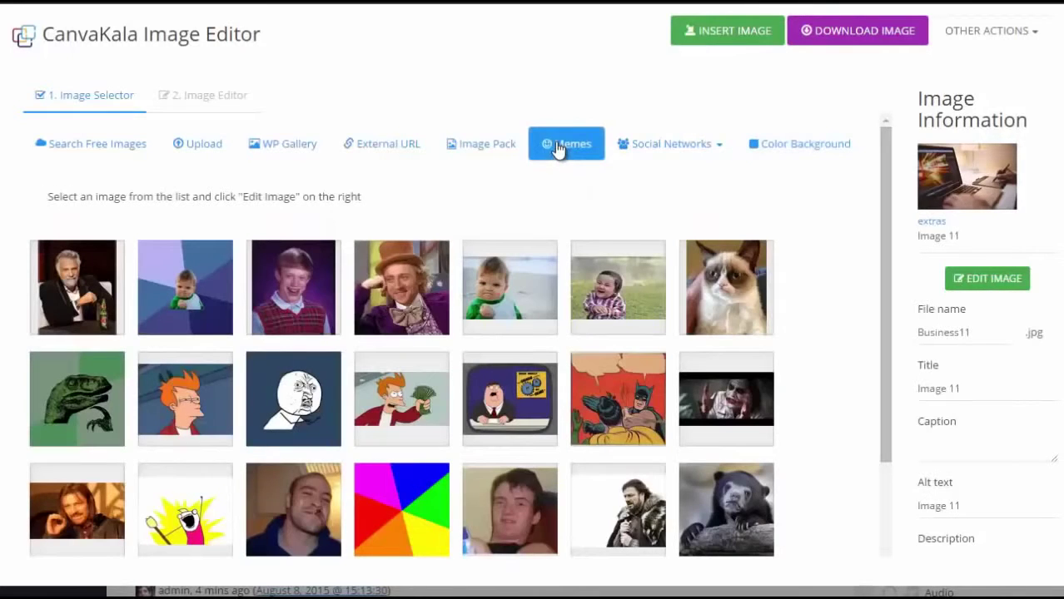
{"action": "left_click", "coordinate": [90, 282]}
{"action": "left_click", "coordinate": [96, 418]}
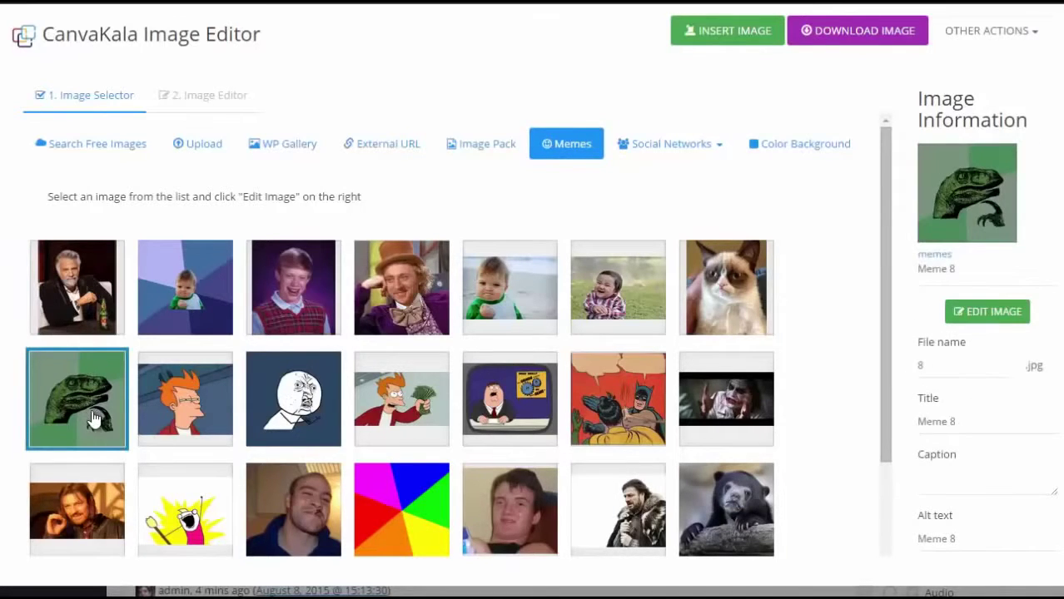
{"action": "left_click", "coordinate": [199, 423]}
{"action": "left_click", "coordinate": [304, 518]}
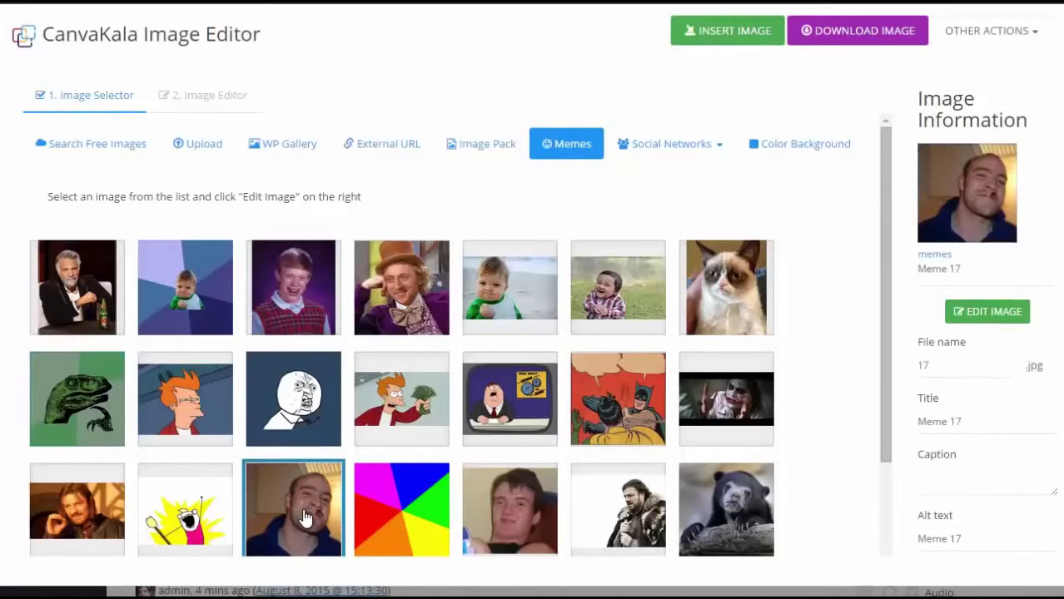
{"action": "left_click", "coordinate": [622, 509]}
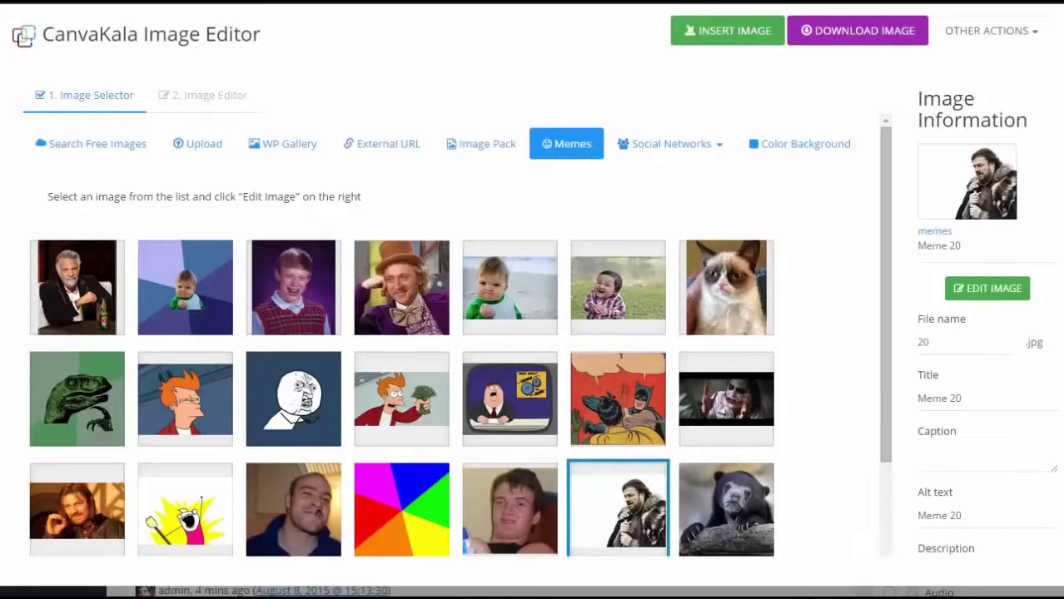
Keep Apply watermark switched off for Meme 20 after toggling it on and off.
{"action": "scroll", "coordinate": [1057, 342], "scroll_direction": "down", "scroll_amount": 3}
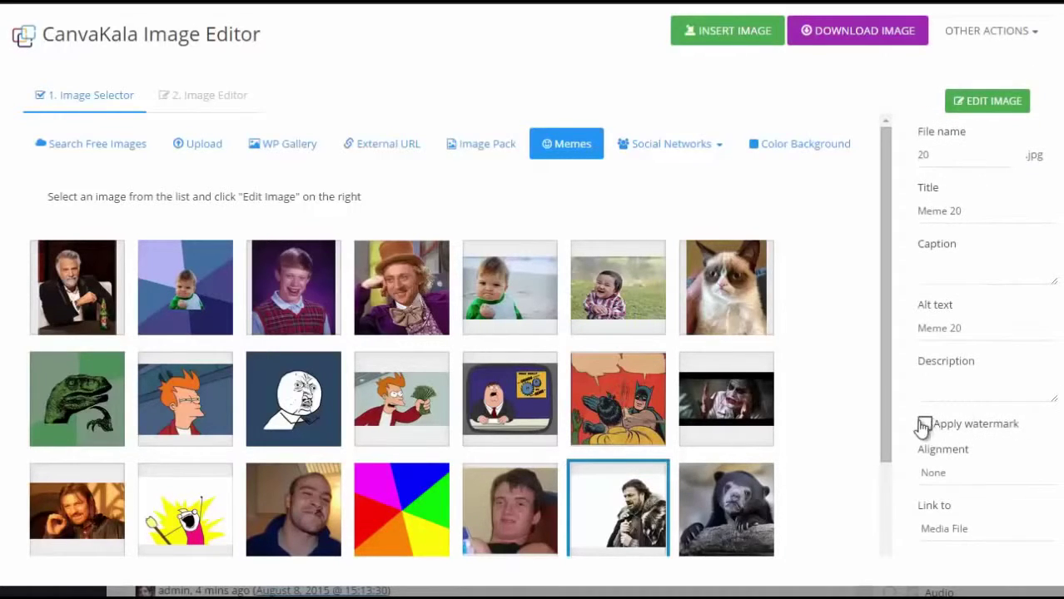
{"action": "left_click", "coordinate": [924, 424]}
{"action": "left_click", "coordinate": [925, 426]}
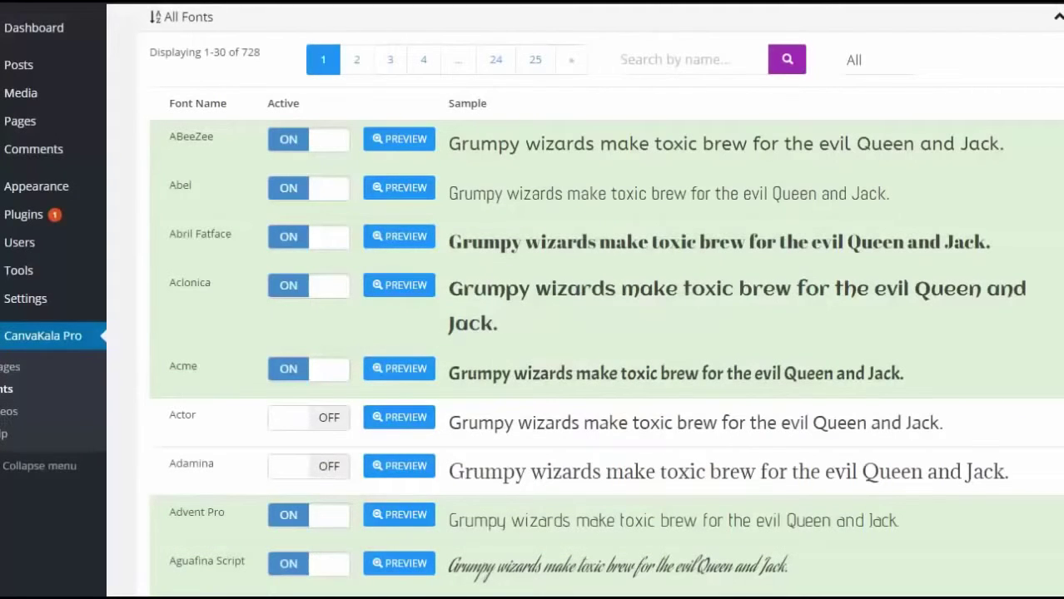
{"action": "scroll", "coordinate": [601, 303], "scroll_direction": "up", "scroll_amount": 1}
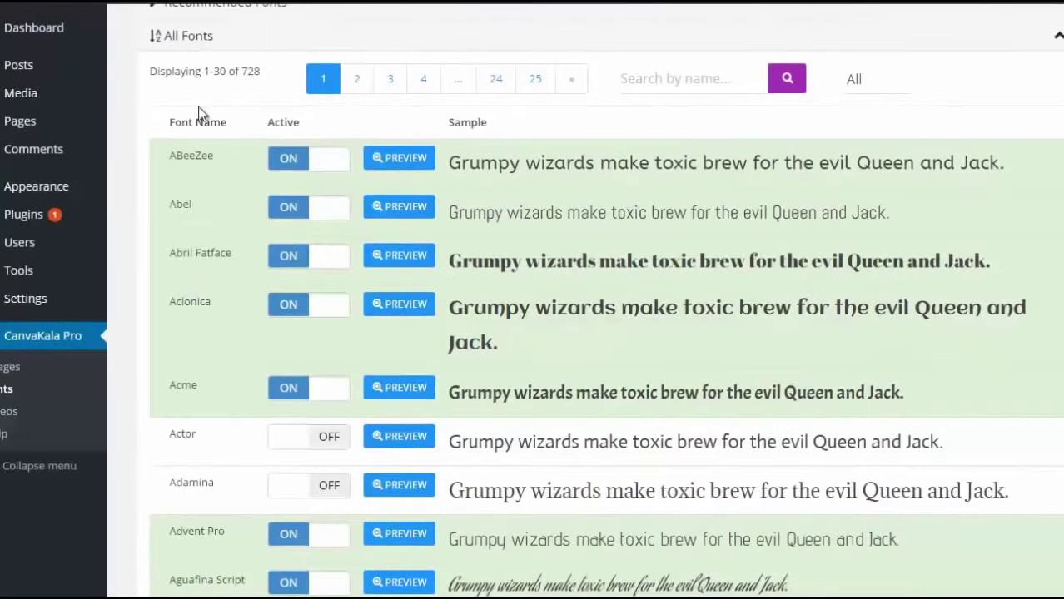
{"action": "scroll", "coordinate": [601, 301], "scroll_direction": "down", "scroll_amount": 5}
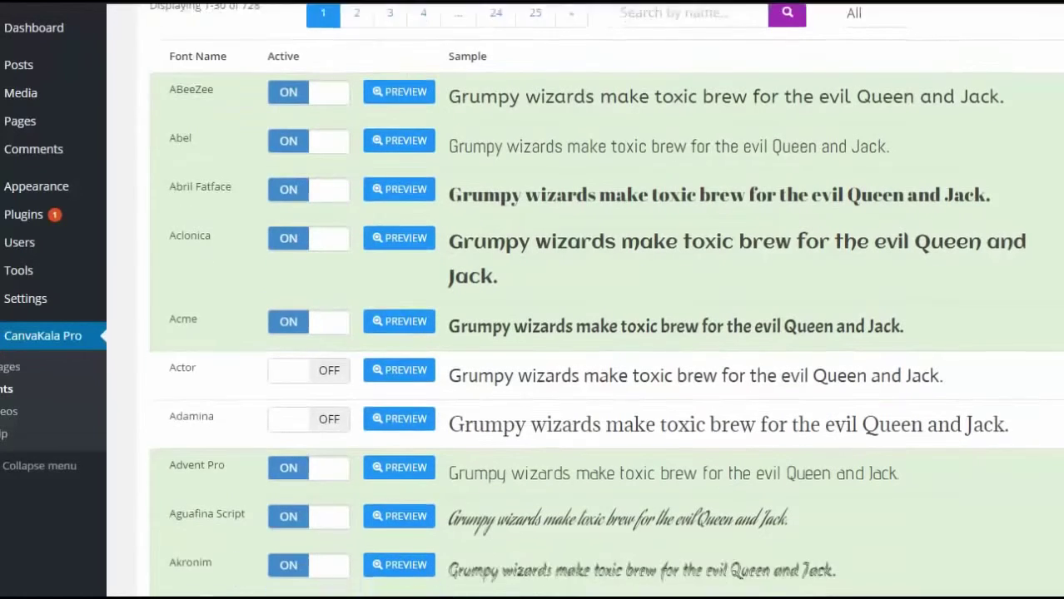
{"action": "scroll", "coordinate": [601, 302], "scroll_direction": "down", "scroll_amount": 4}
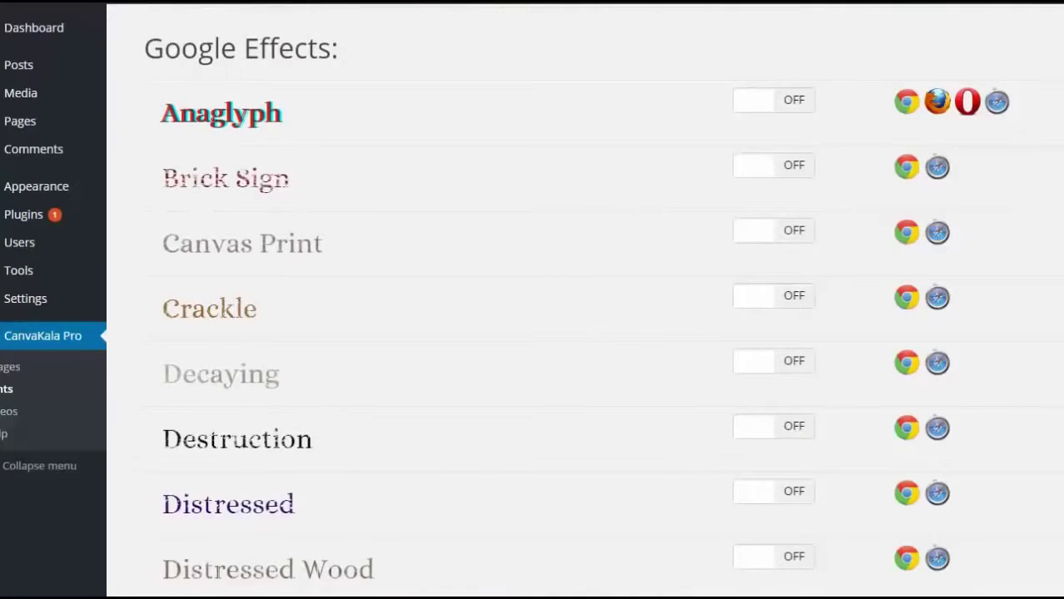
{"action": "scroll", "coordinate": [601, 302], "scroll_direction": "down", "scroll_amount": 7}
{"action": "scroll", "coordinate": [601, 301], "scroll_direction": "down", "scroll_amount": 15}
{"action": "scroll", "coordinate": [323, 316], "scroll_direction": "down", "scroll_amount": 6}
{"action": "scroll", "coordinate": [1048, 423], "scroll_direction": "down", "scroll_amount": 4}
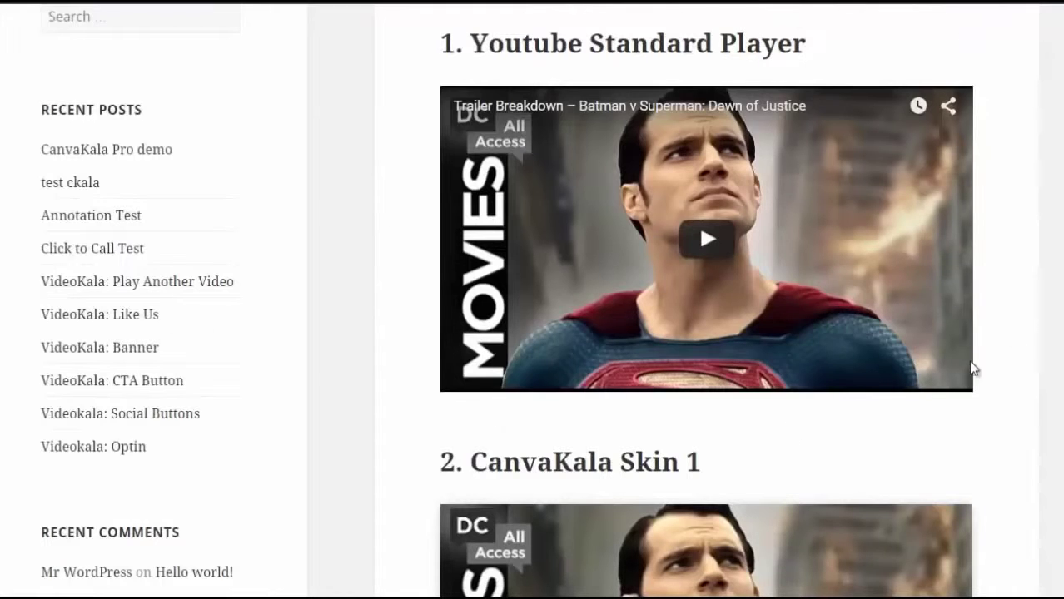
{"action": "scroll", "coordinate": [1012, 337], "scroll_direction": "down", "scroll_amount": 3}
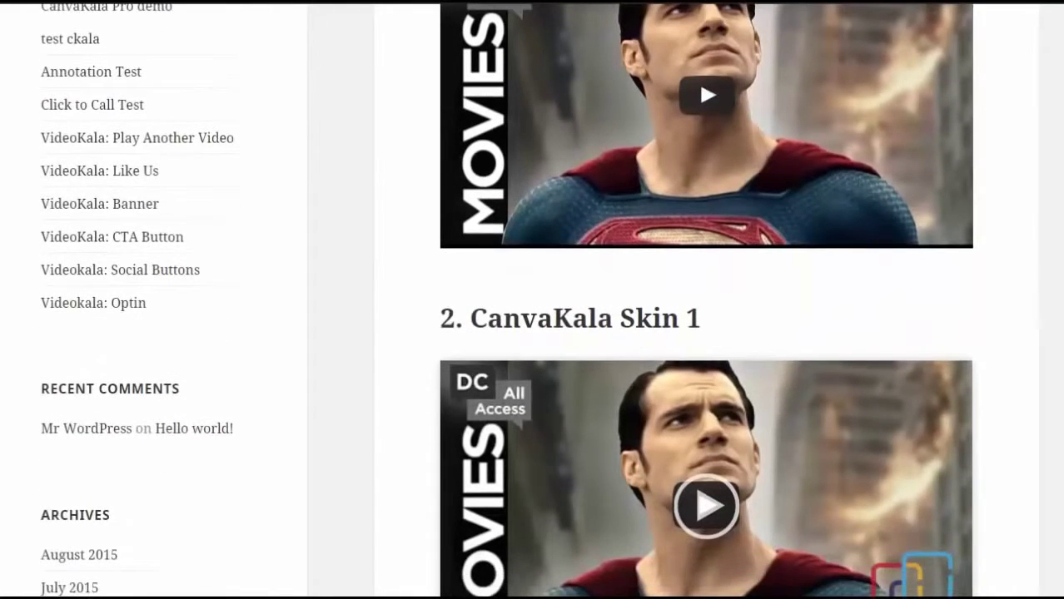
{"action": "scroll", "coordinate": [1048, 336], "scroll_direction": "down", "scroll_amount": 6}
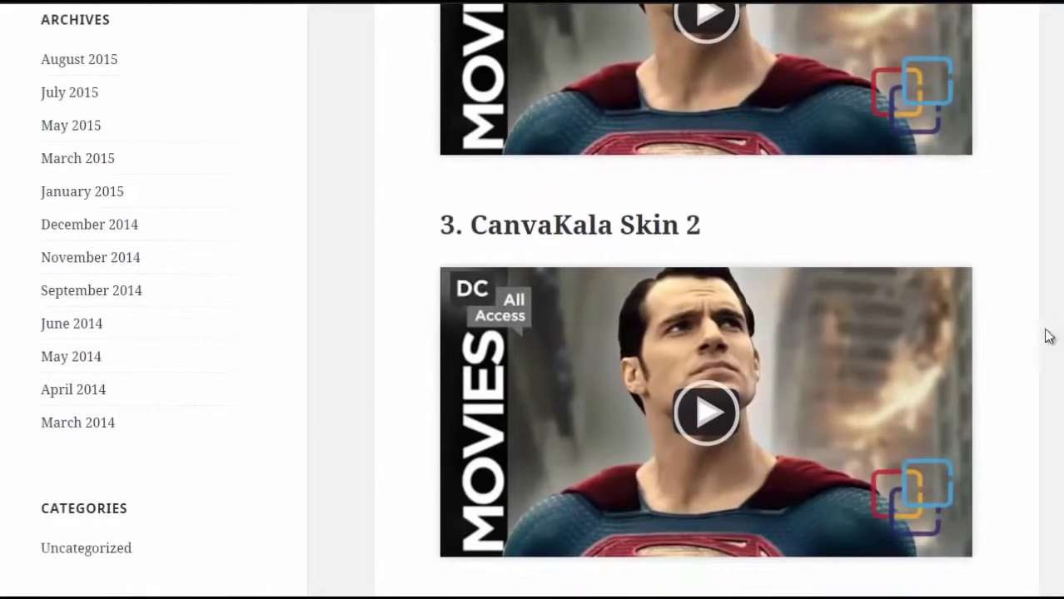
{"action": "mouse_move", "coordinate": [955, 388]}
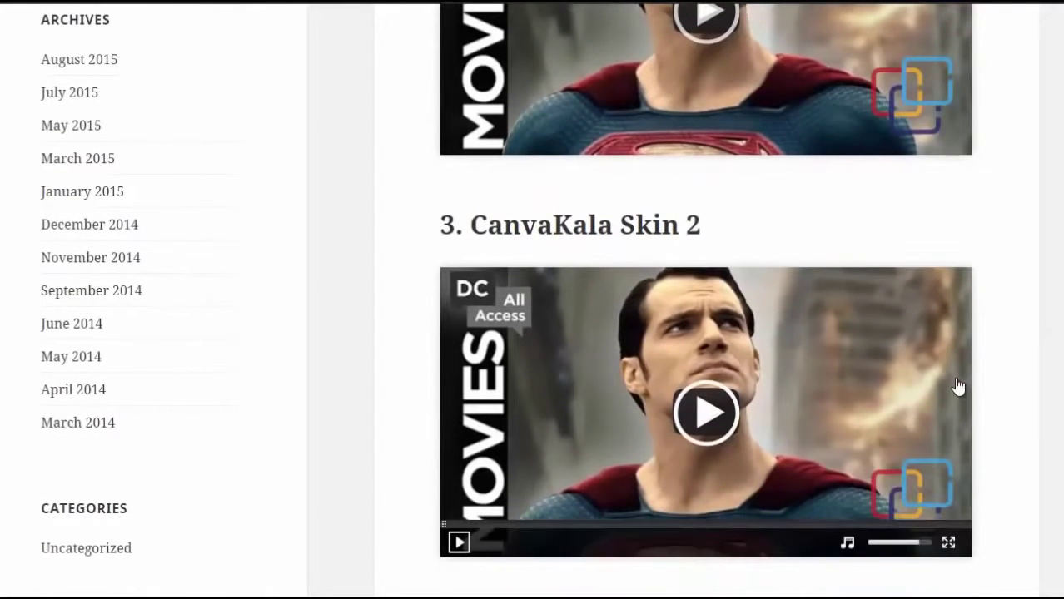